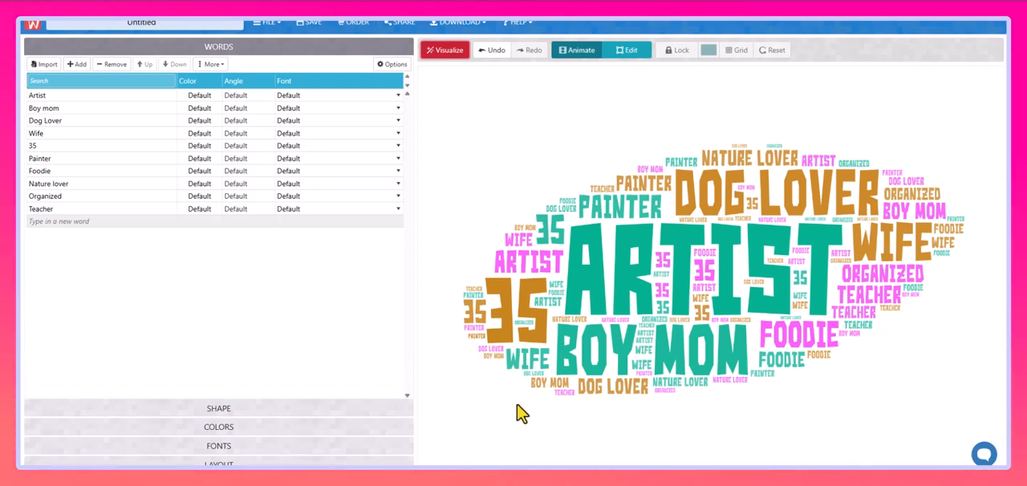
Add the word "Hungry" to the end of the word list and regenerate the word cloud.
click(74, 221)
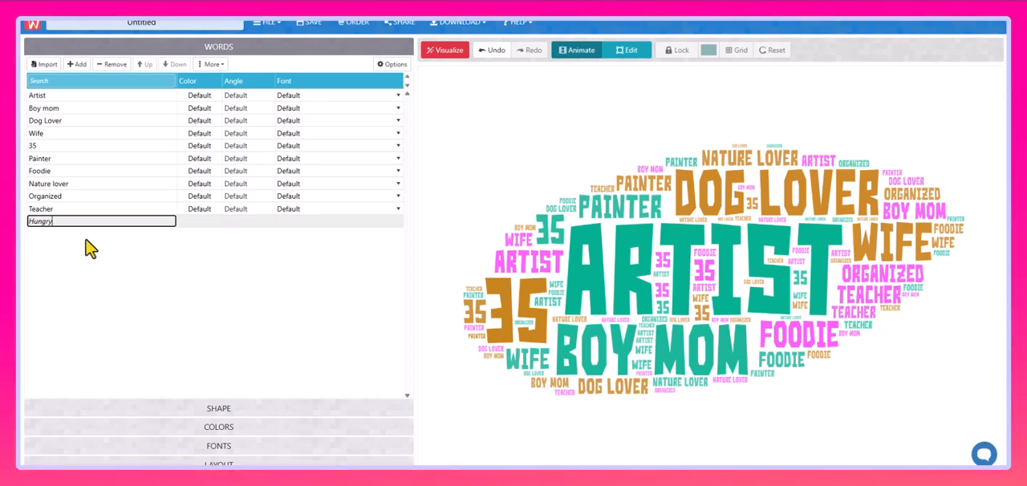
key(Return)
click(447, 53)
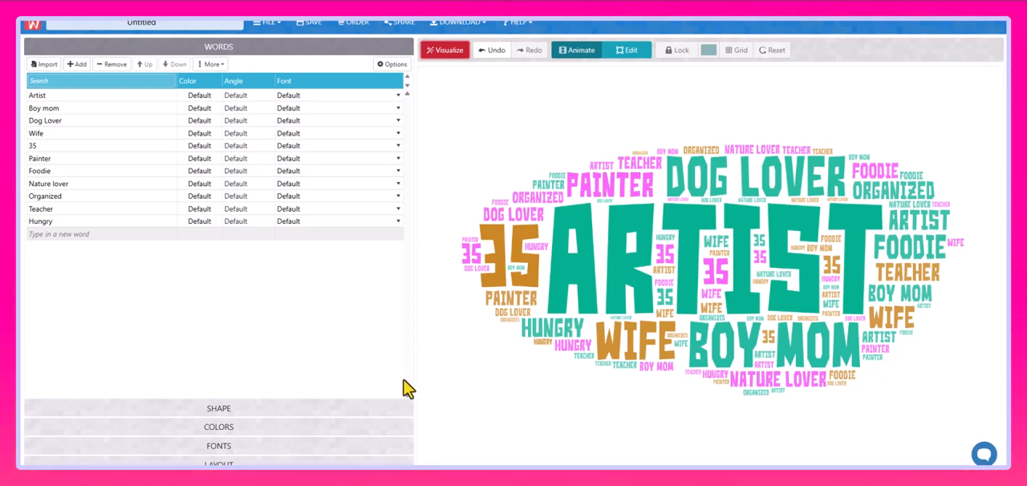
Apply the orange basketball shape from the Sports category and regenerate the word cloud.
click(251, 412)
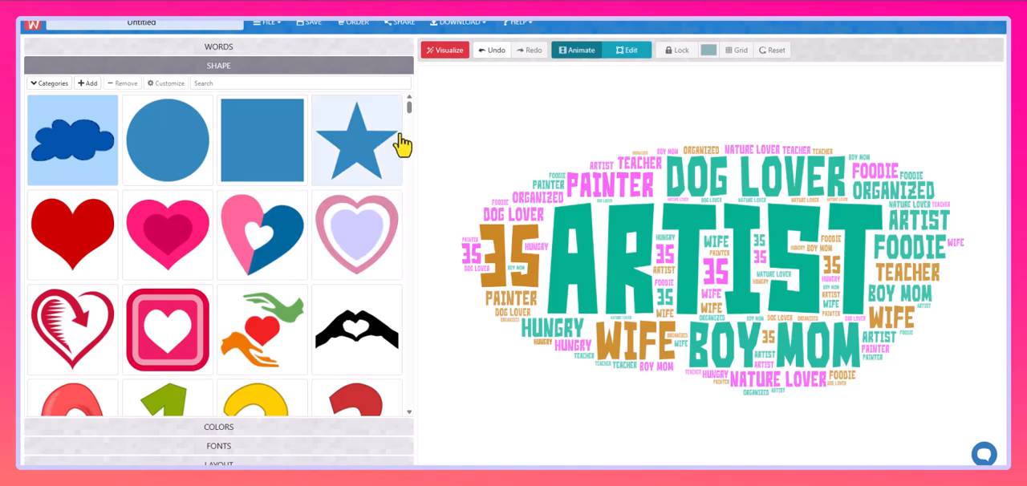
mouse_move(409, 106)
mouse_down()
mouse_move(426, 158)
mouse_move(407, 116)
mouse_move(412, 104)
mouse_up()
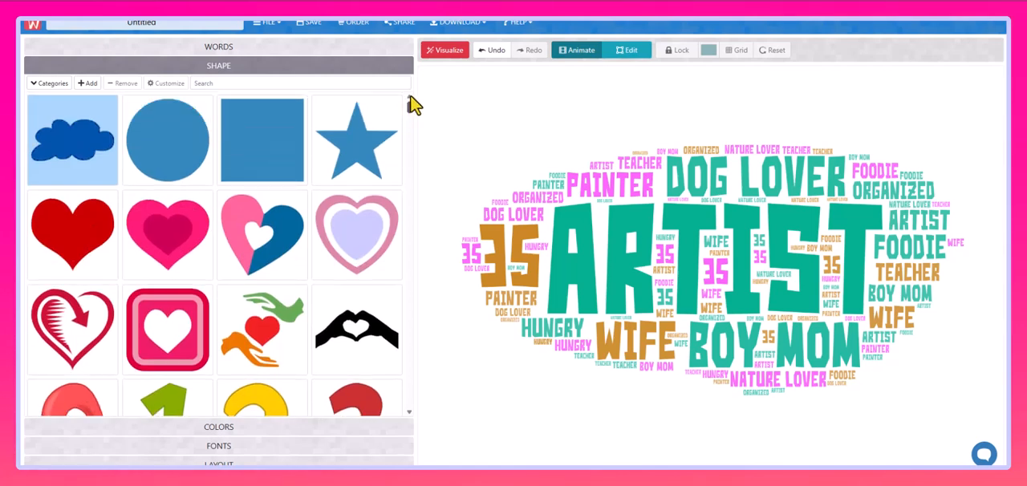
click(50, 85)
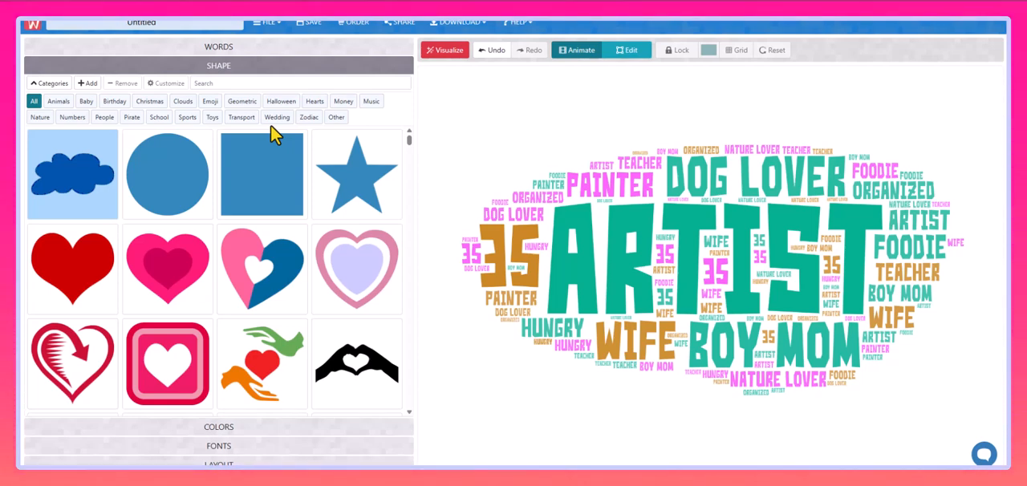
click(189, 119)
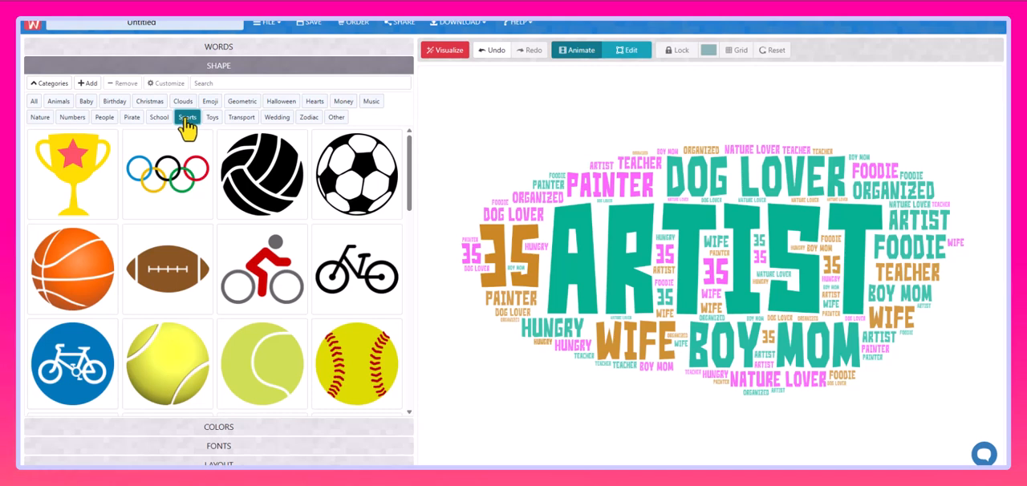
click(61, 278)
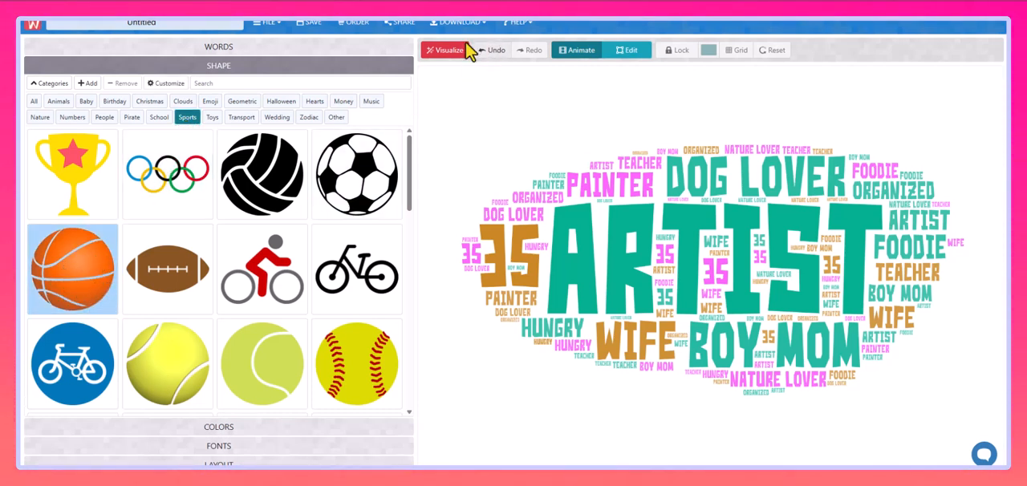
click(443, 53)
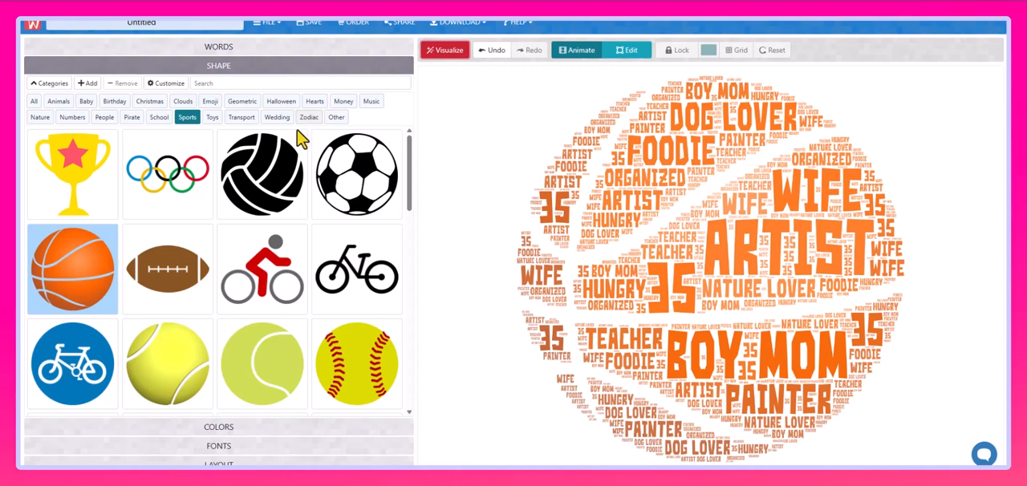
Apply the faceted gold star shape from the Geometric category and regenerate the word cloud.
click(241, 102)
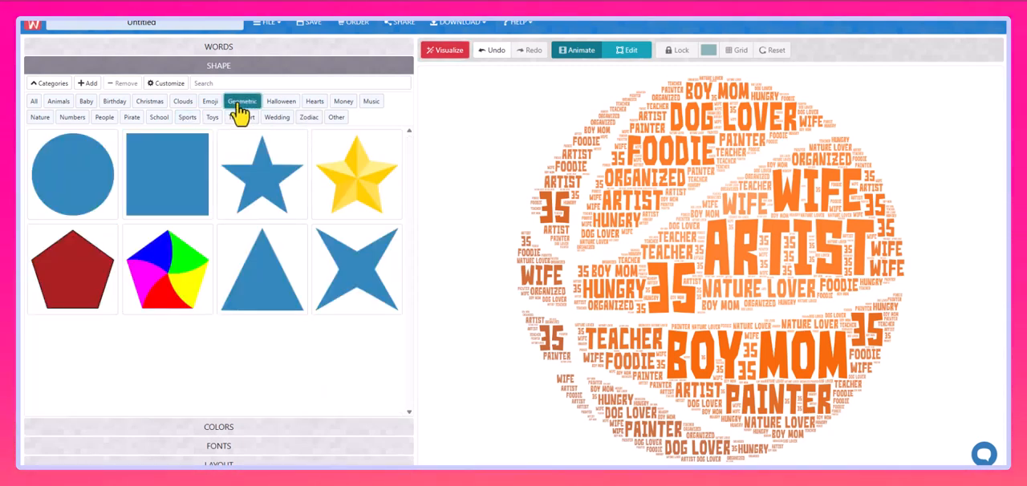
click(343, 200)
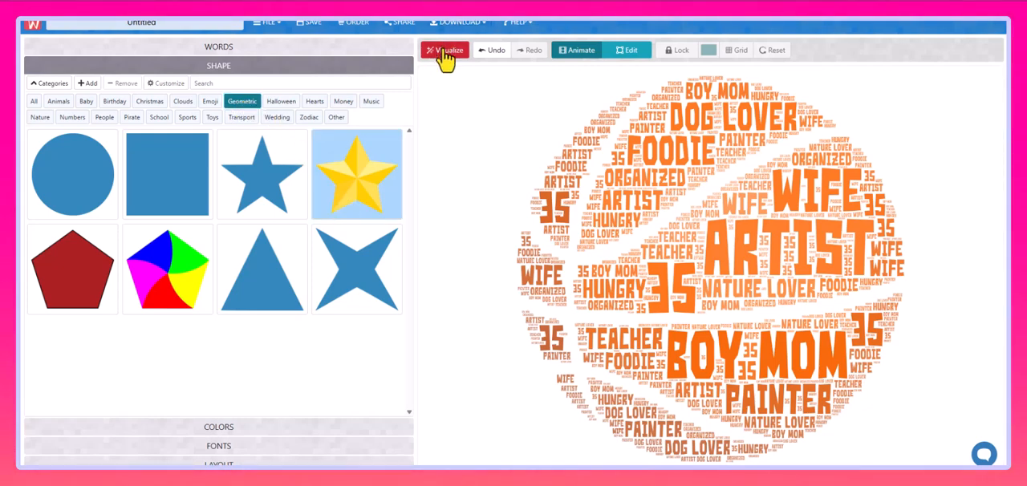
click(444, 51)
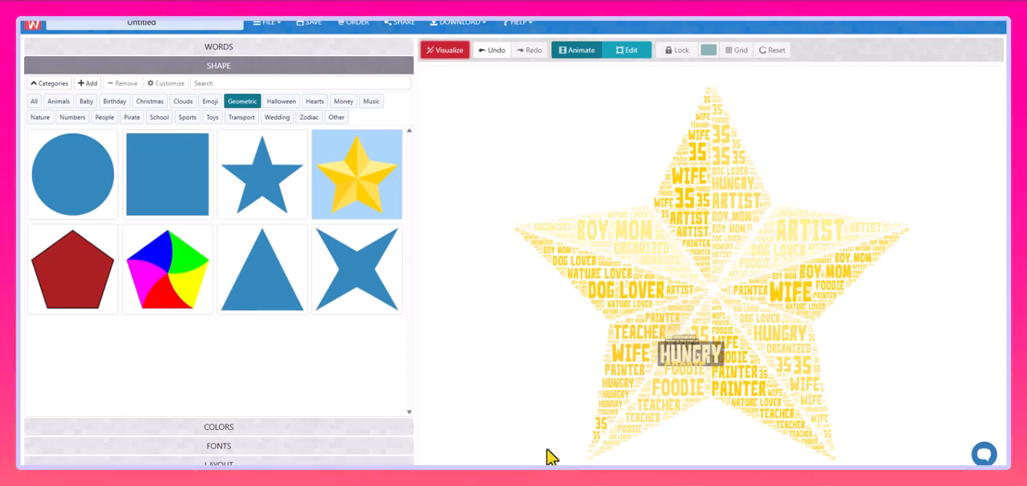
Set the word cloud's background color to near-black.
click(251, 428)
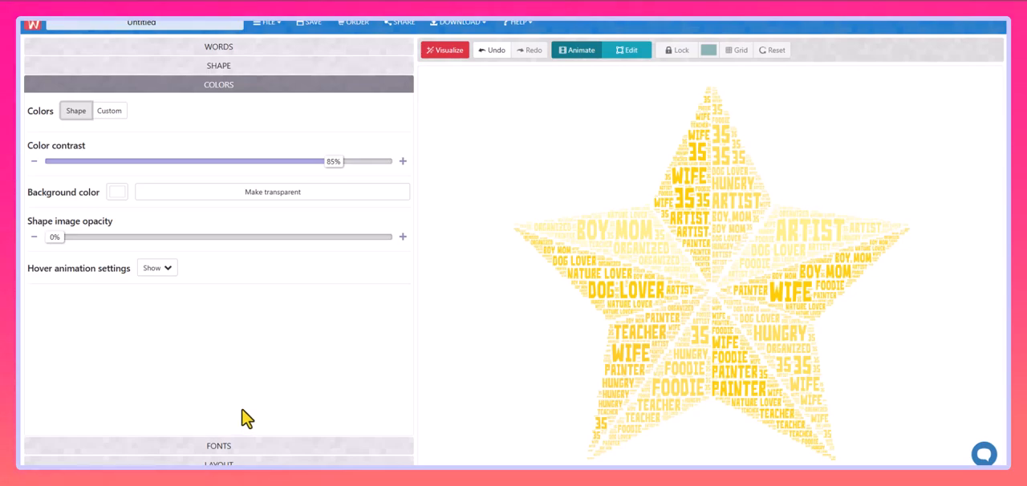
click(117, 193)
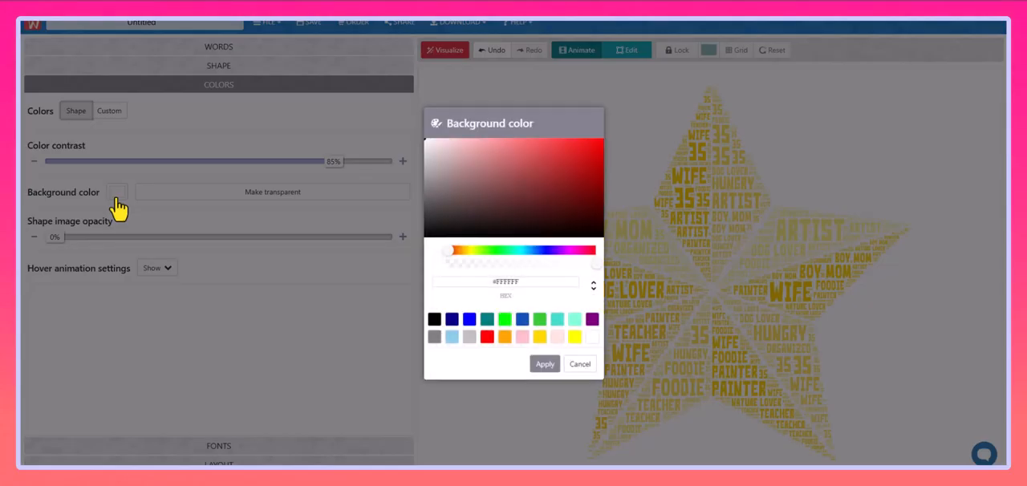
drag(453, 236, 415, 246)
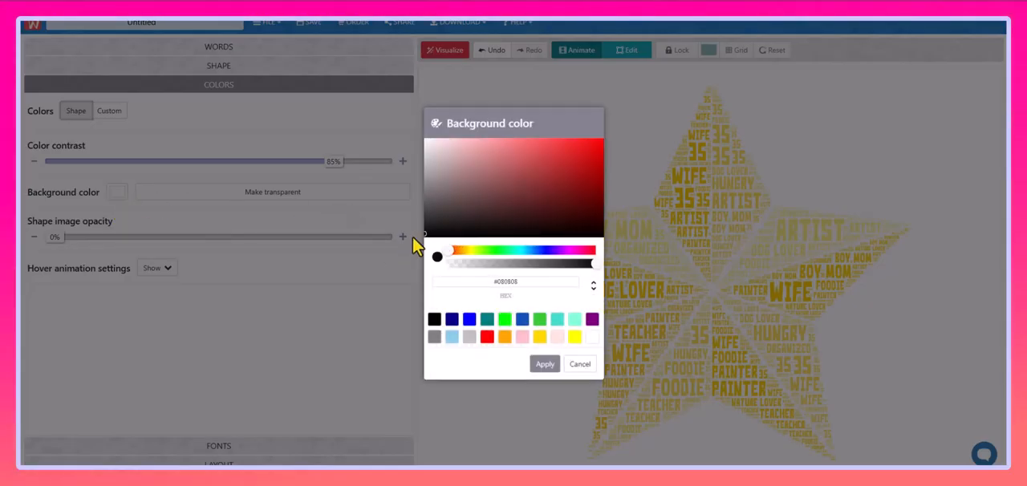
click(545, 366)
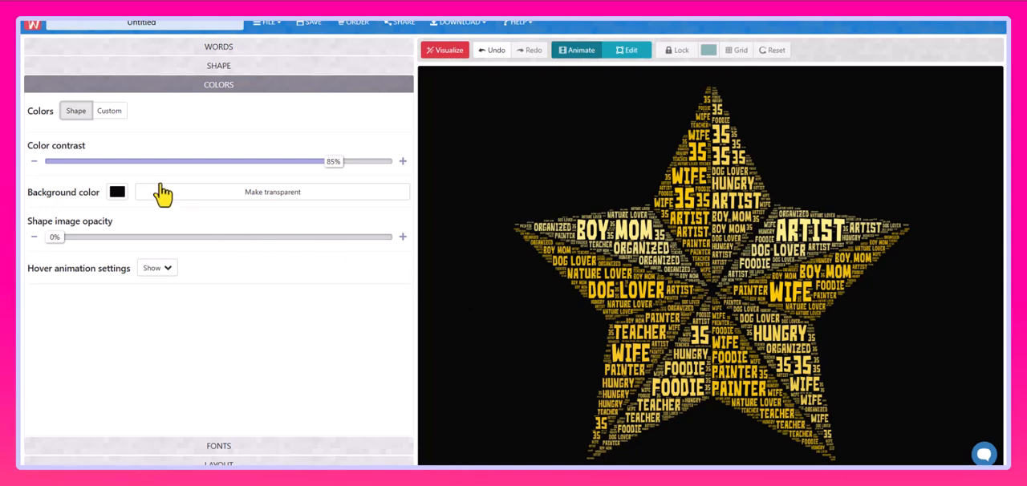
Compare the shape-based and custom word colors, ending with the custom palette active.
click(110, 113)
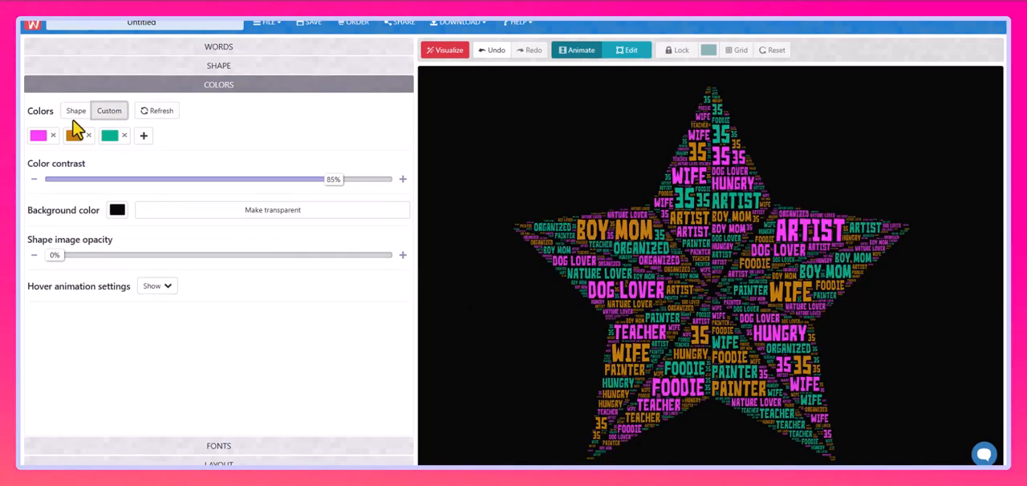
click(75, 117)
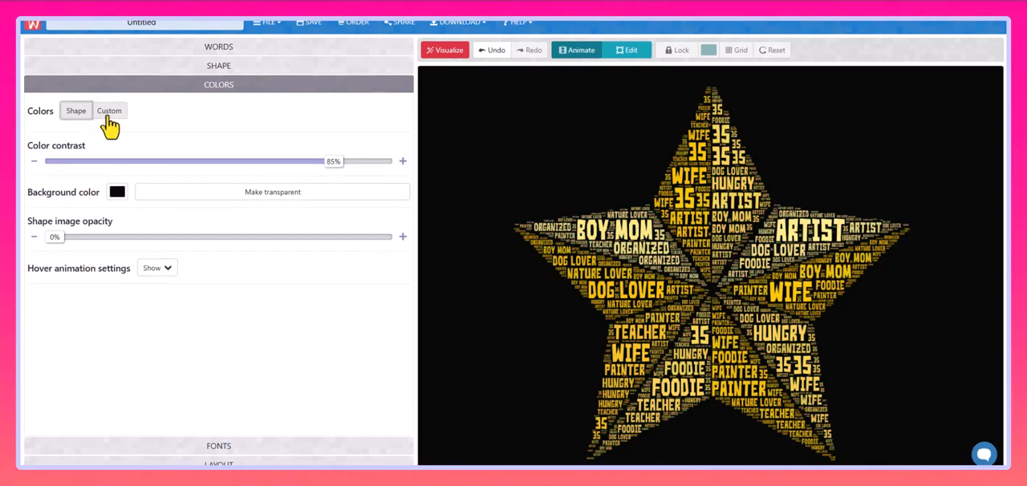
click(104, 116)
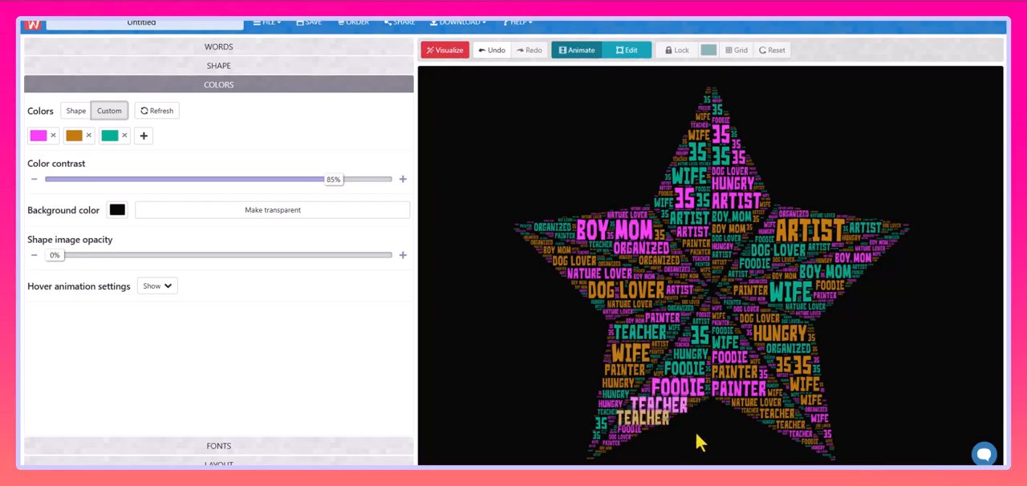
Change the brownish-orange color in the custom palette to gold, #FFD700.
click(74, 138)
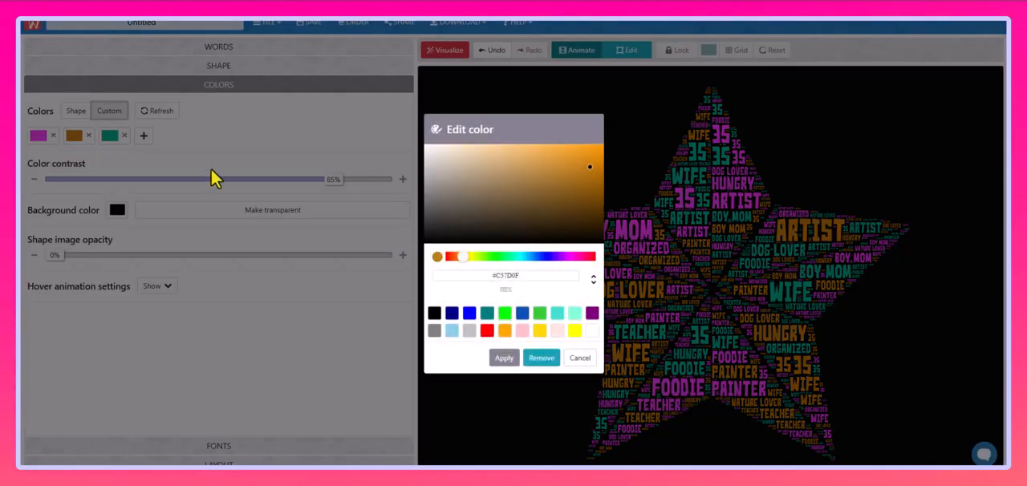
click(542, 333)
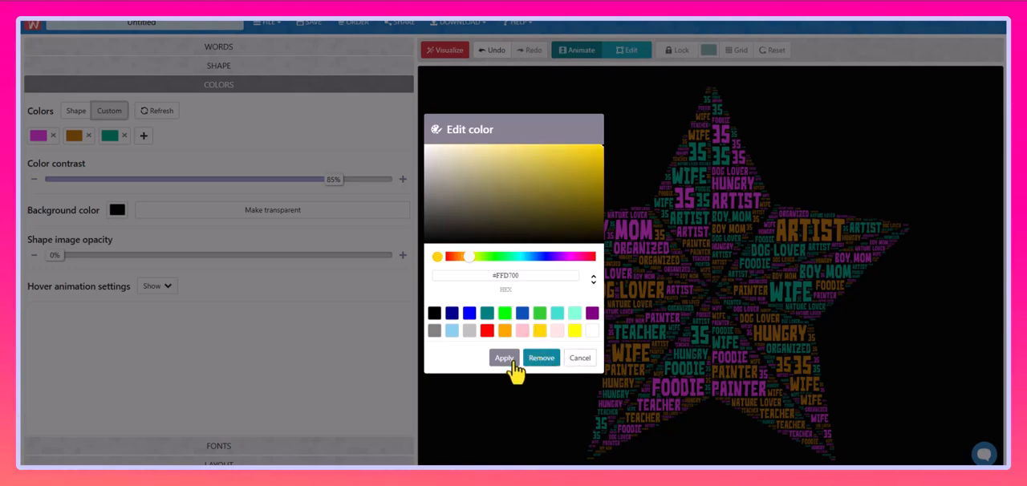
click(508, 362)
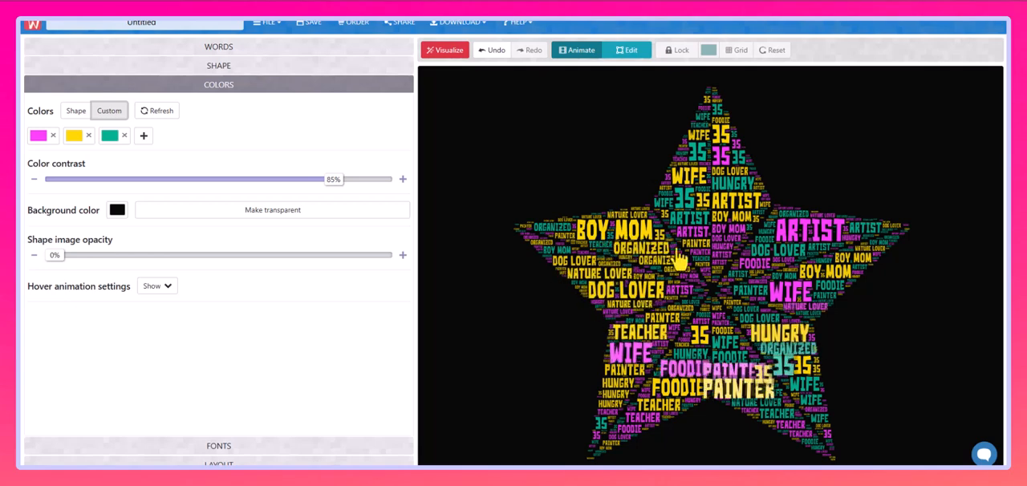
Remove the magenta color from the custom palette.
click(42, 148)
click(470, 315)
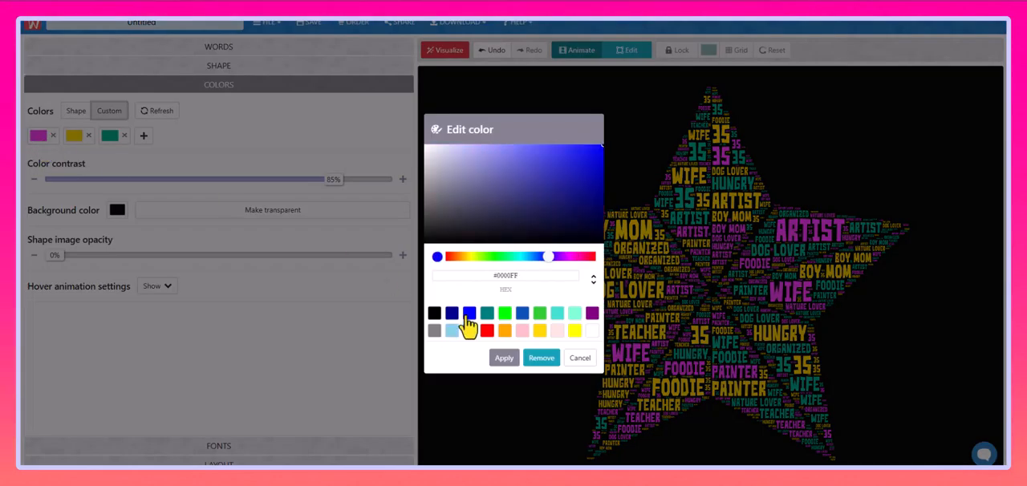
click(542, 359)
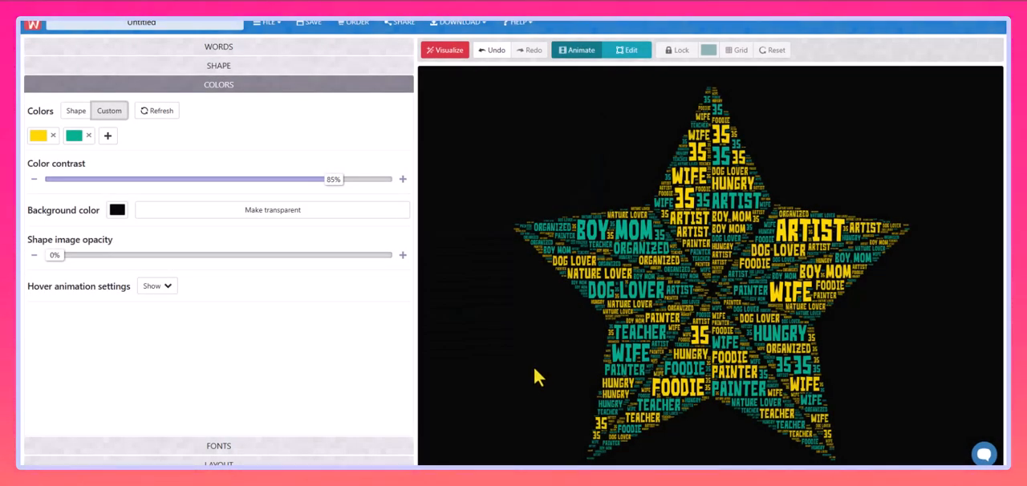
Add another color to the custom palette and set it to hot pink, #FA0D9F.
click(108, 136)
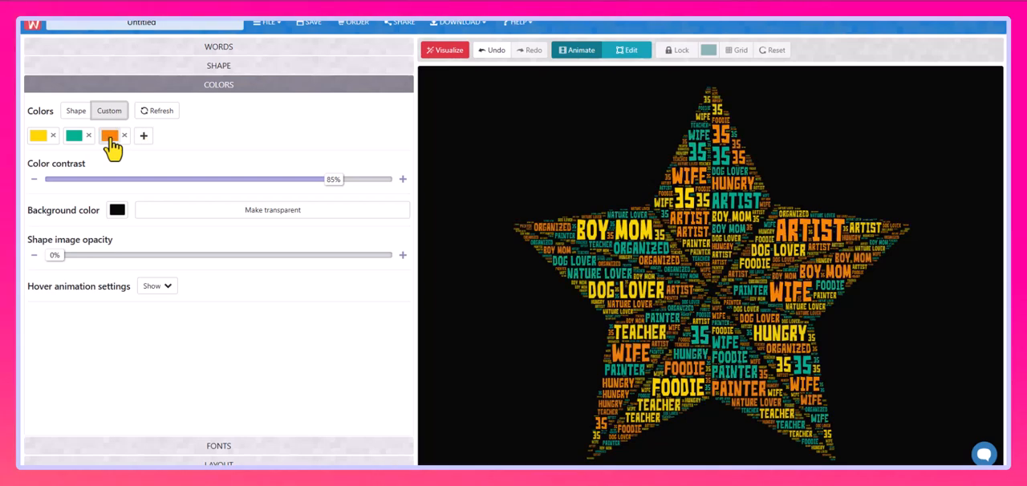
click(111, 138)
drag(574, 257, 584, 257)
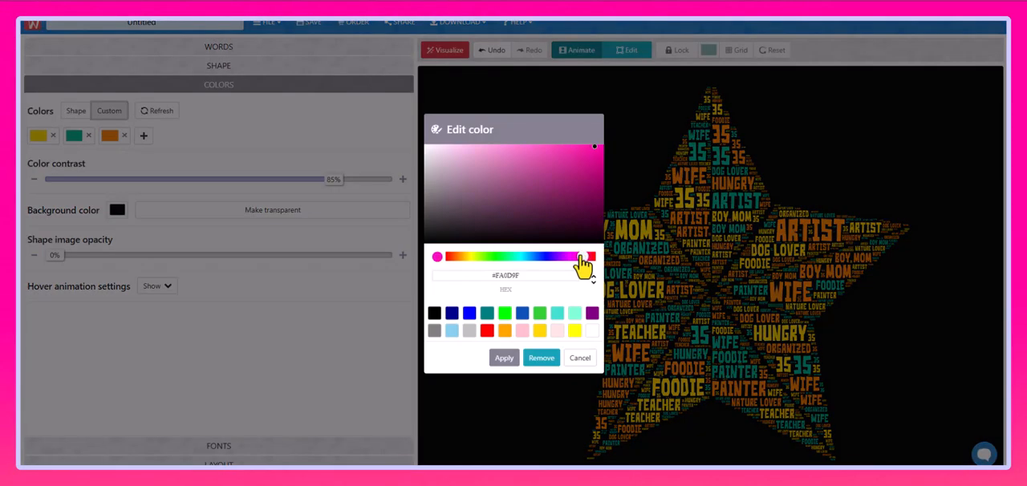
click(505, 358)
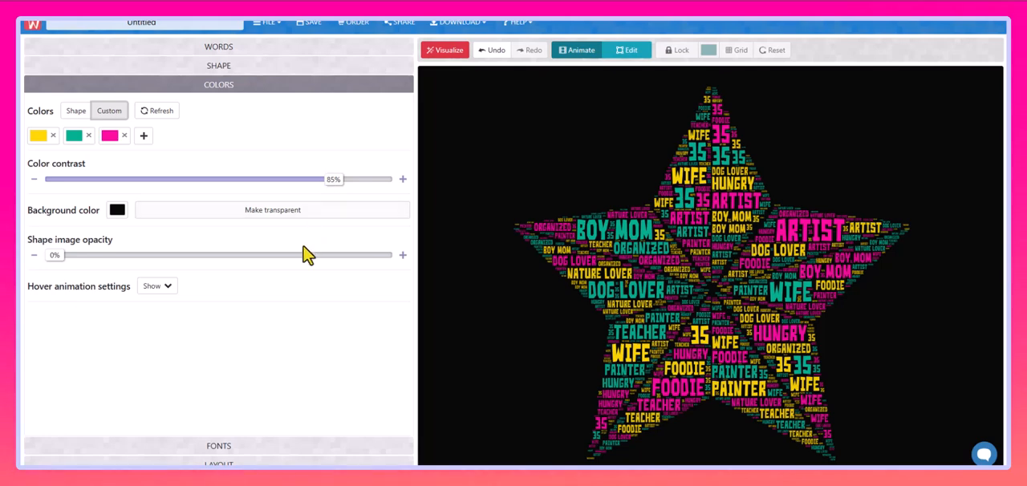
Apply the Pacifico font to the words and regenerate the word cloud.
click(183, 449)
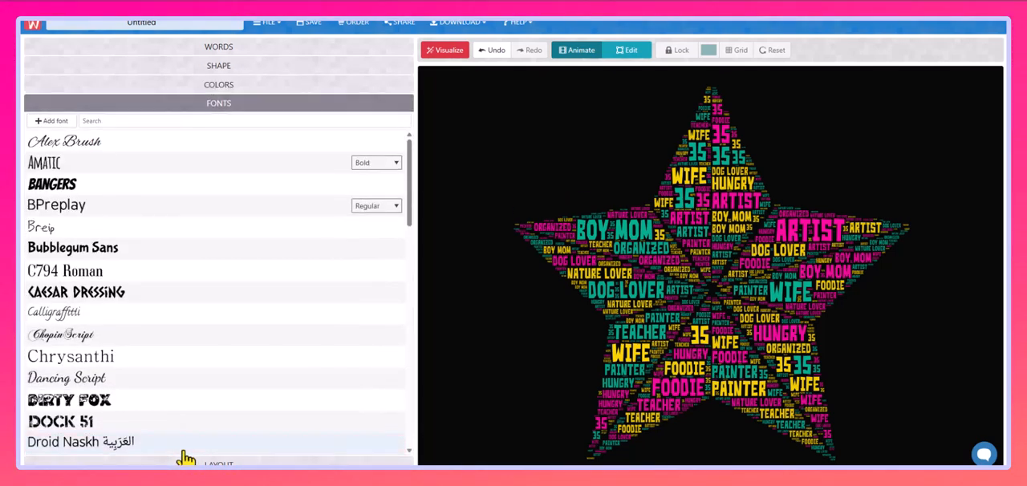
scroll(191, 417, down, 10)
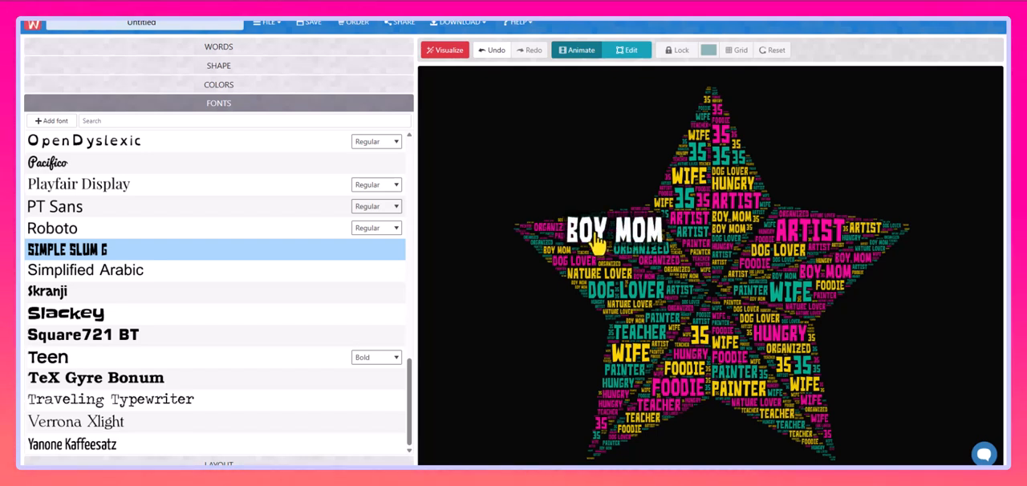
scroll(41, 307, up, 3)
click(42, 305)
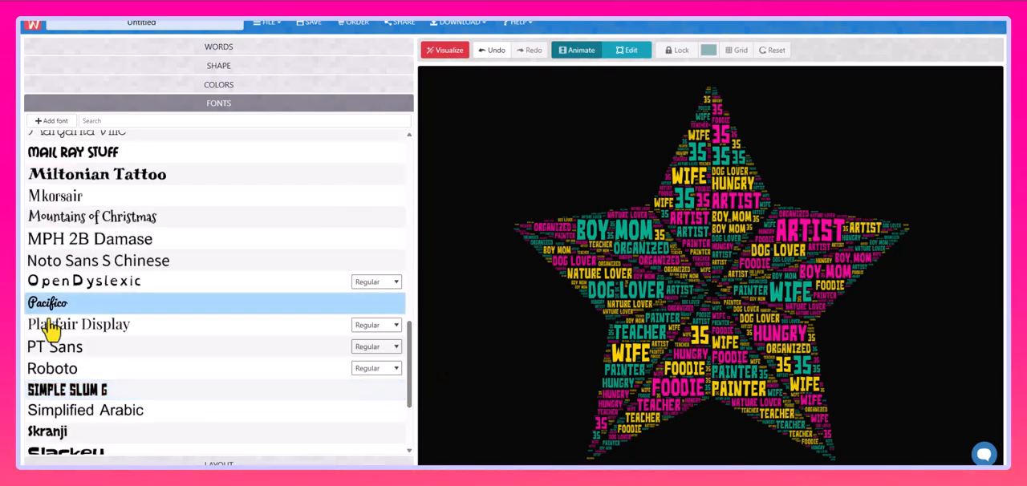
click(448, 53)
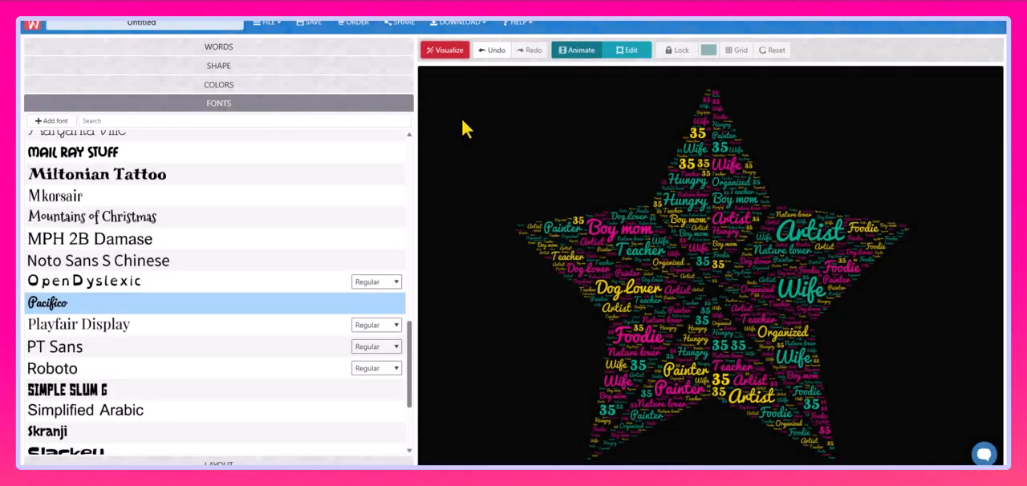
Apply the Teen font in Bold to the words and regenerate the word cloud.
scroll(119, 436, down, 4)
click(111, 364)
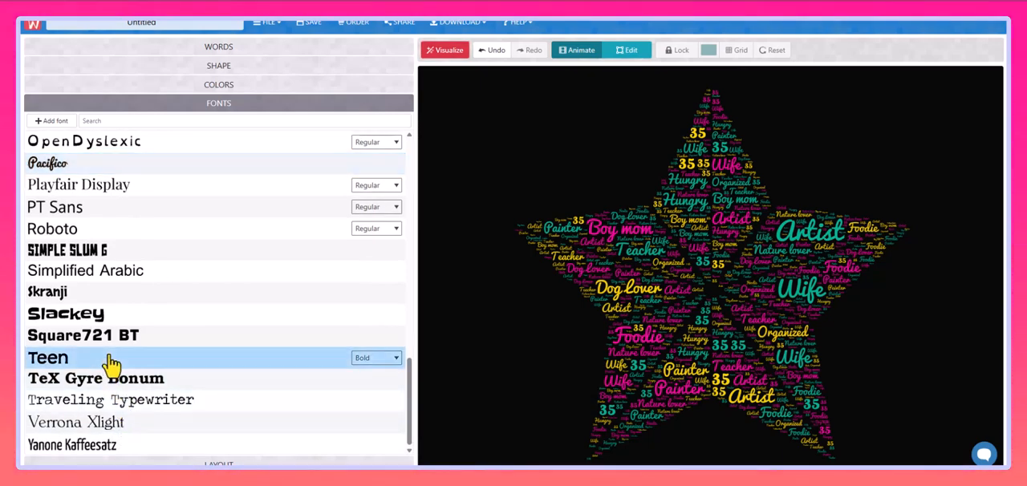
click(431, 53)
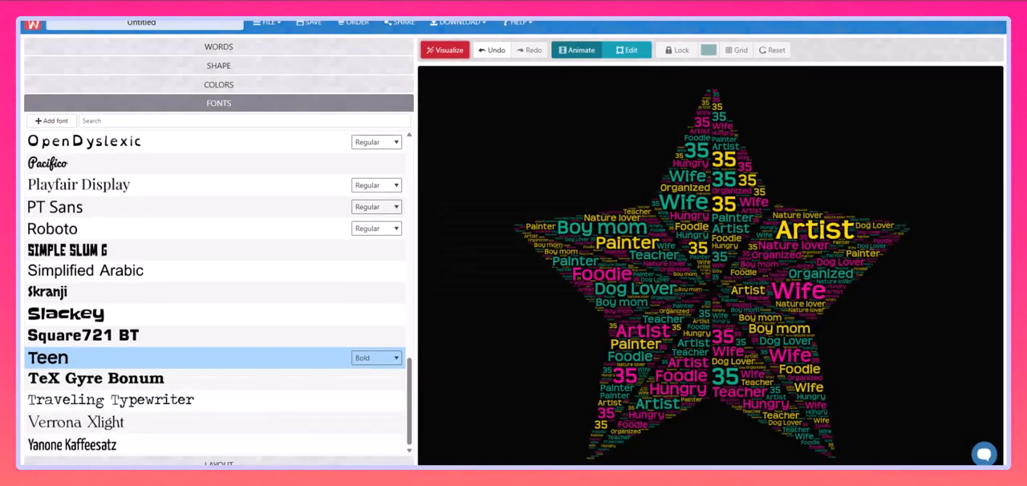
Set the word layout to Random and regenerate the word cloud.
click(218, 463)
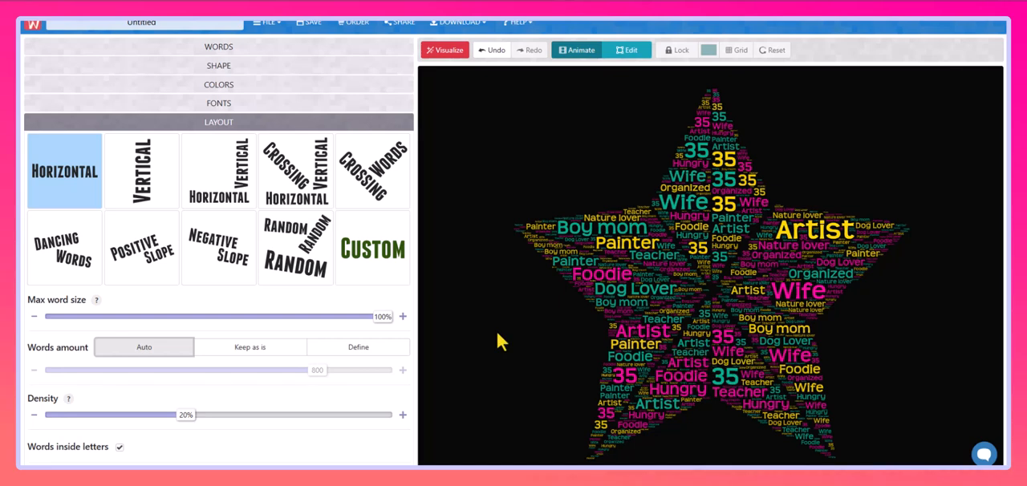
click(294, 262)
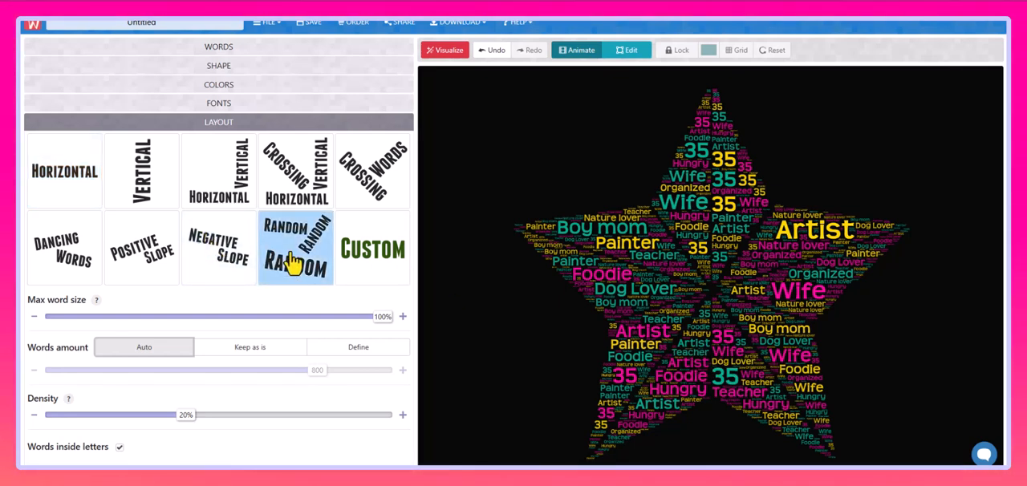
click(456, 51)
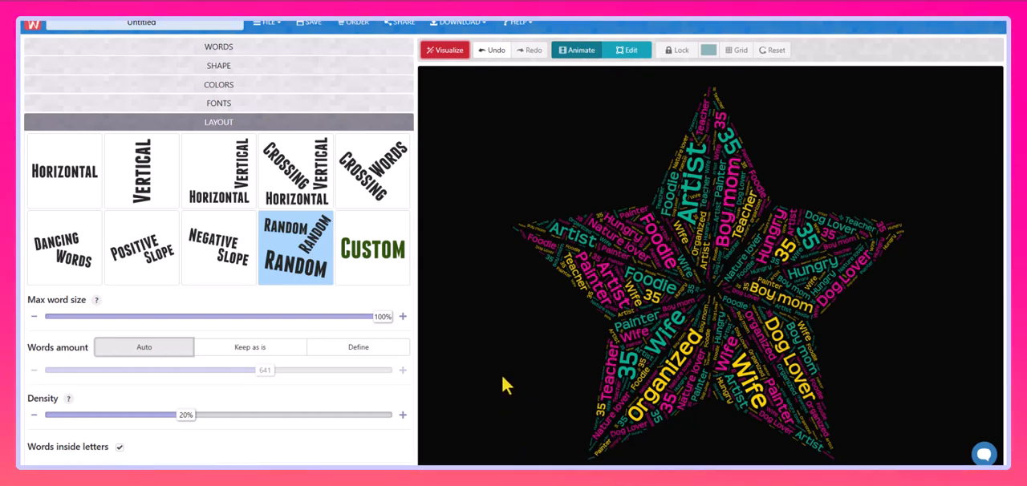
Download the word cloud as a free standard-quality PNG and open the downloaded image.
click(465, 27)
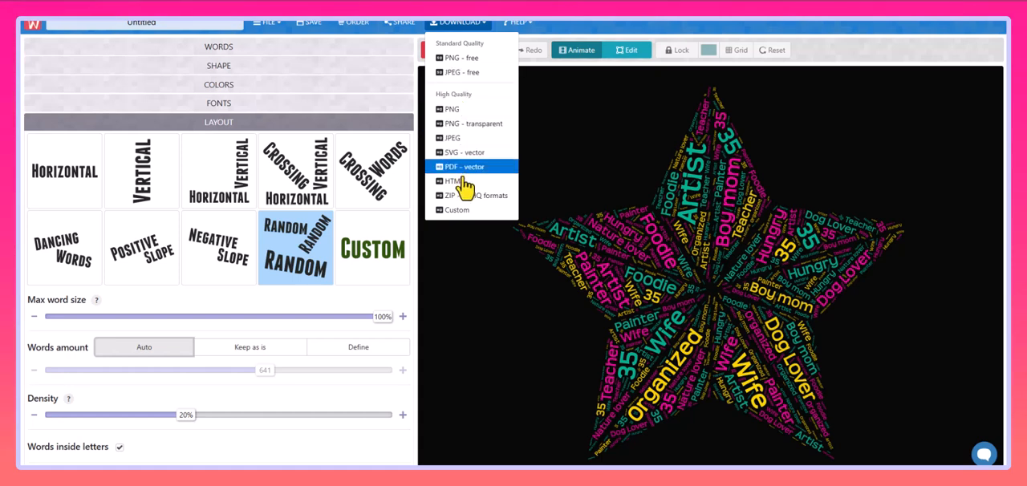
click(472, 59)
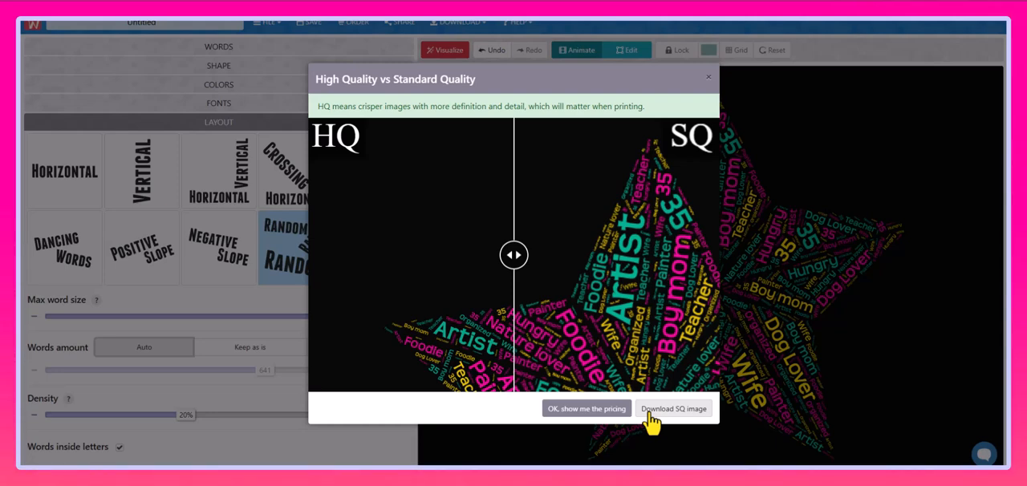
click(649, 411)
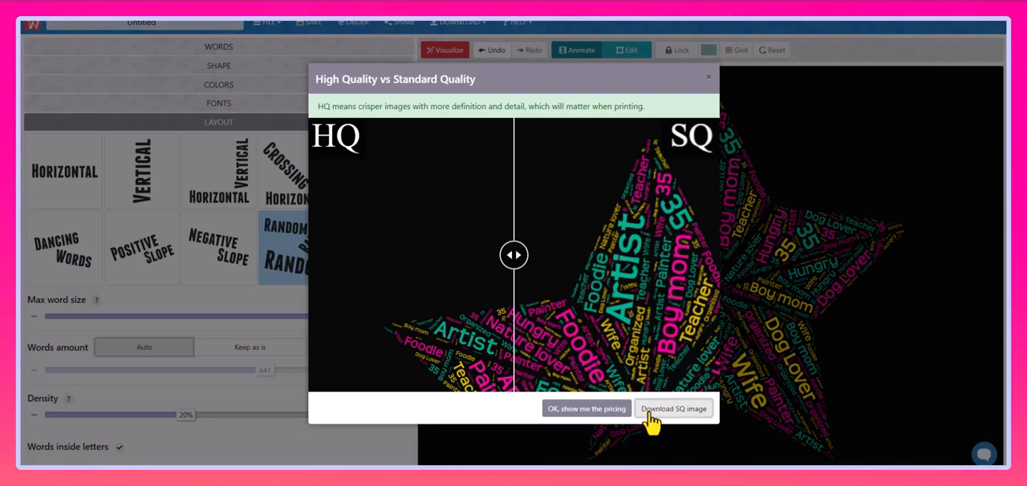
click(861, 22)
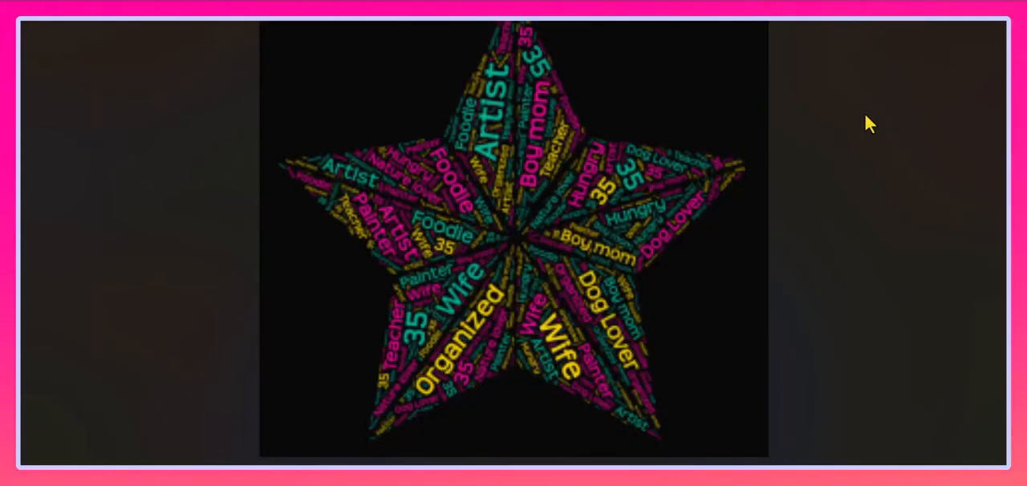